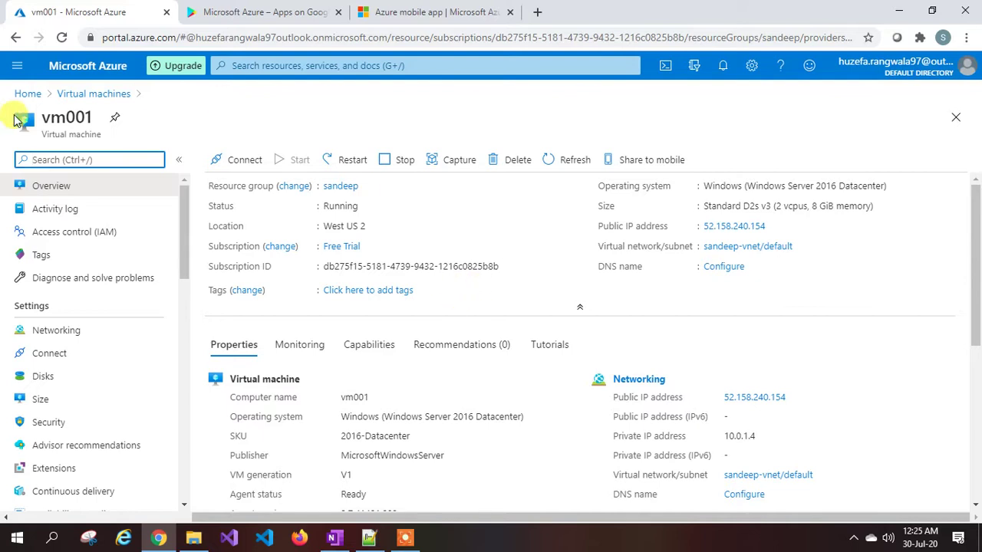
click(53, 115)
click(512, 161)
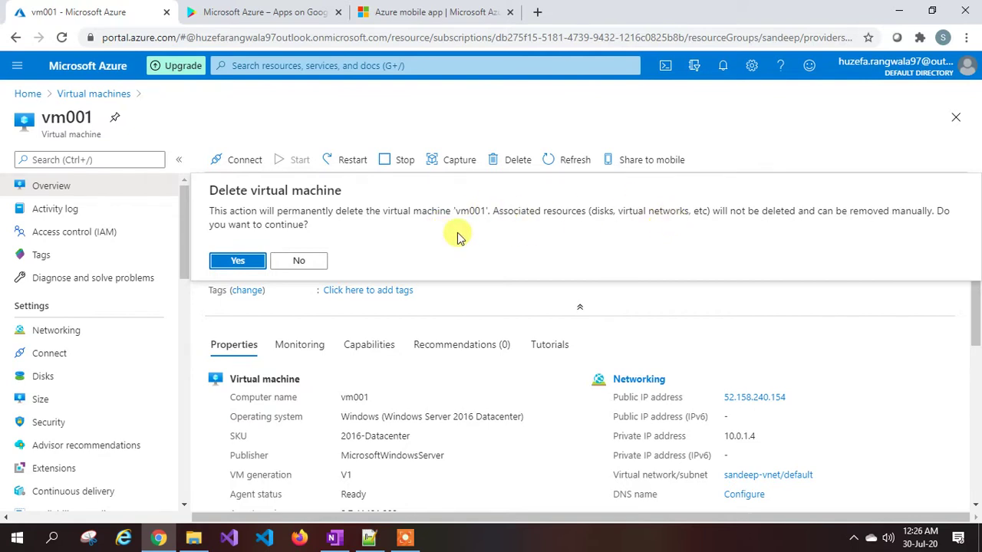
click(307, 262)
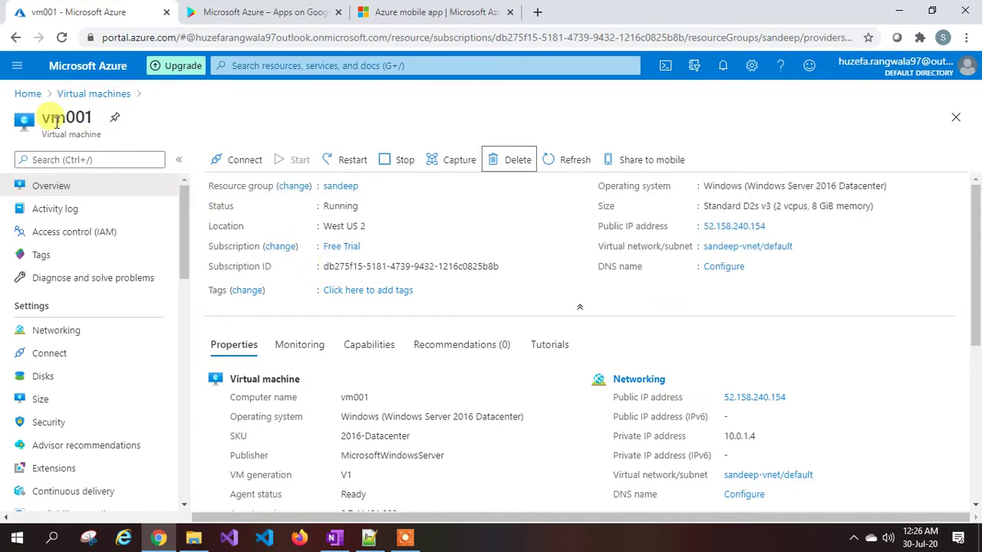
Review vm001's public IP address and virtual network/subnet, and view the disks attached to it
click(798, 230)
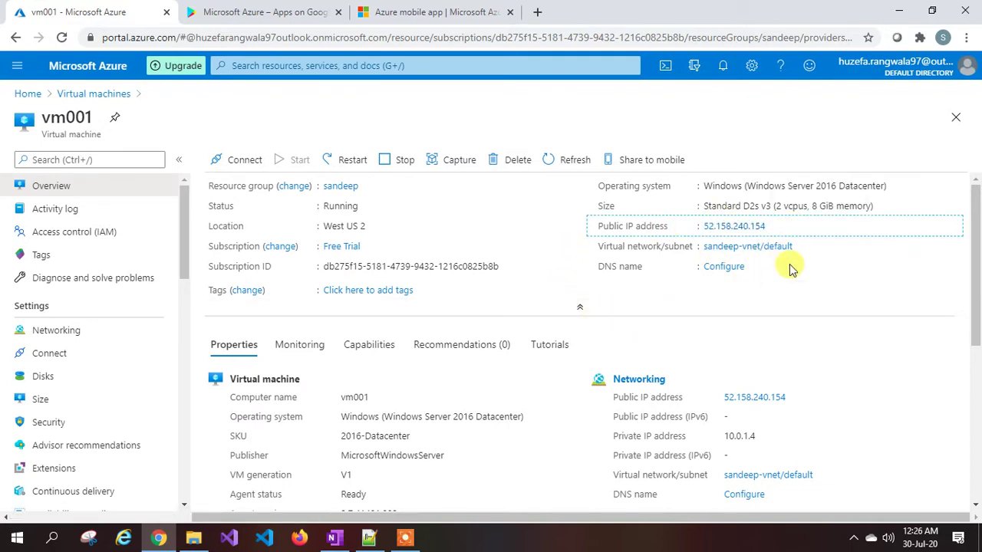
click(802, 246)
drag(694, 246, 652, 246)
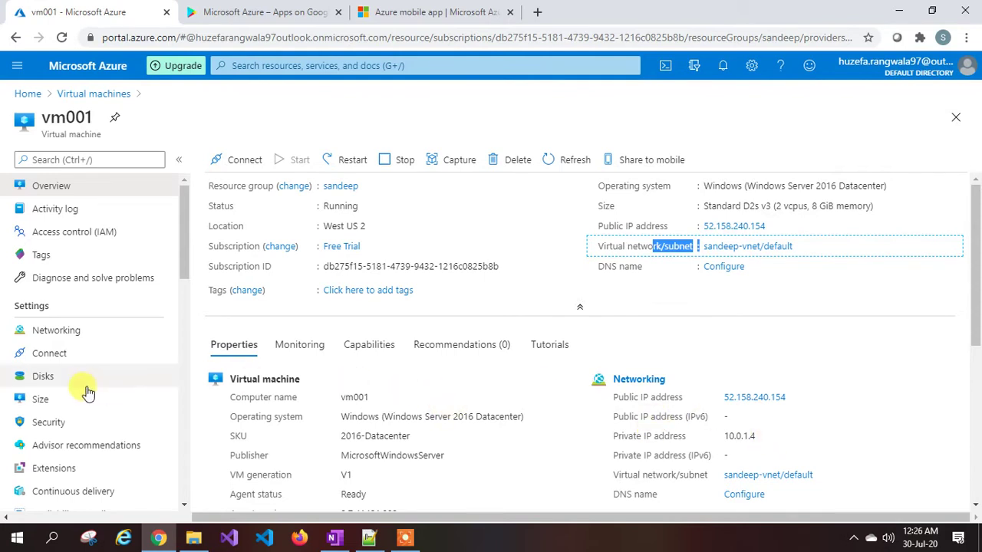
click(52, 376)
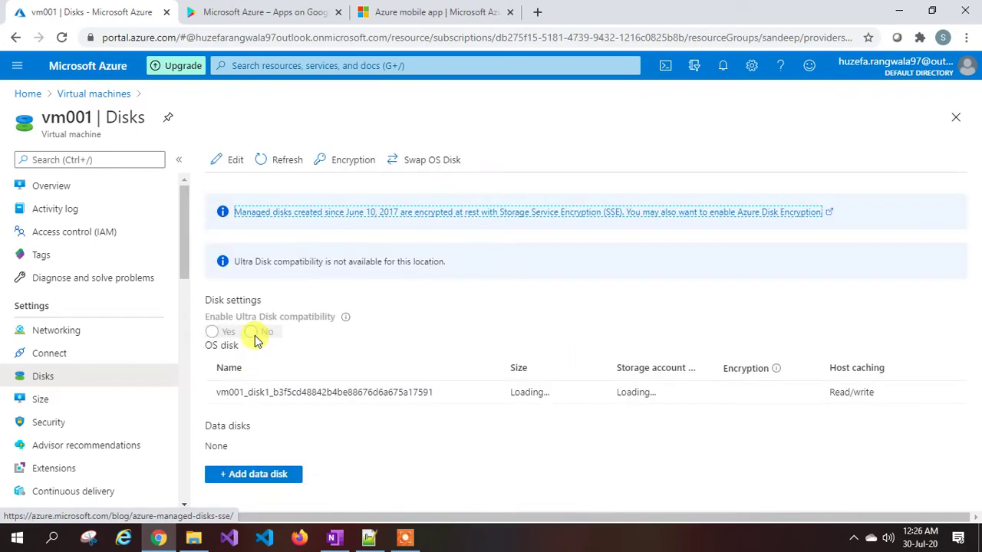
Delete the virtual machine vm001 from its overview page and confirm the permanent deletion
click(62, 187)
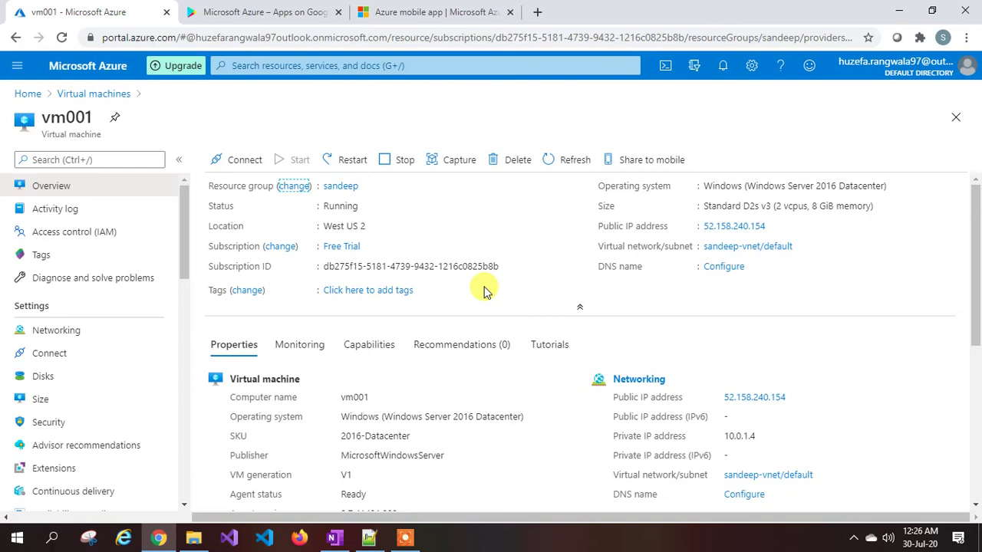
click(516, 163)
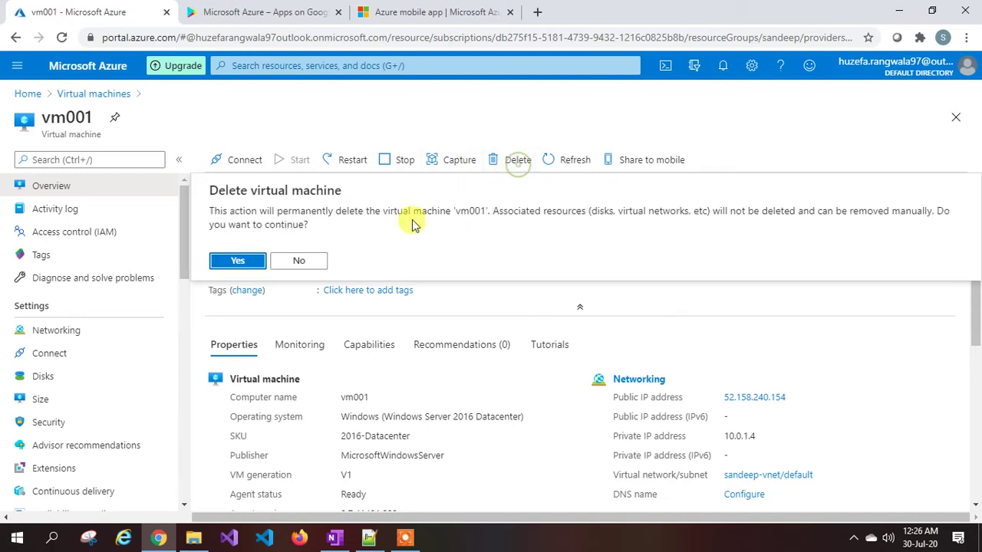
click(237, 261)
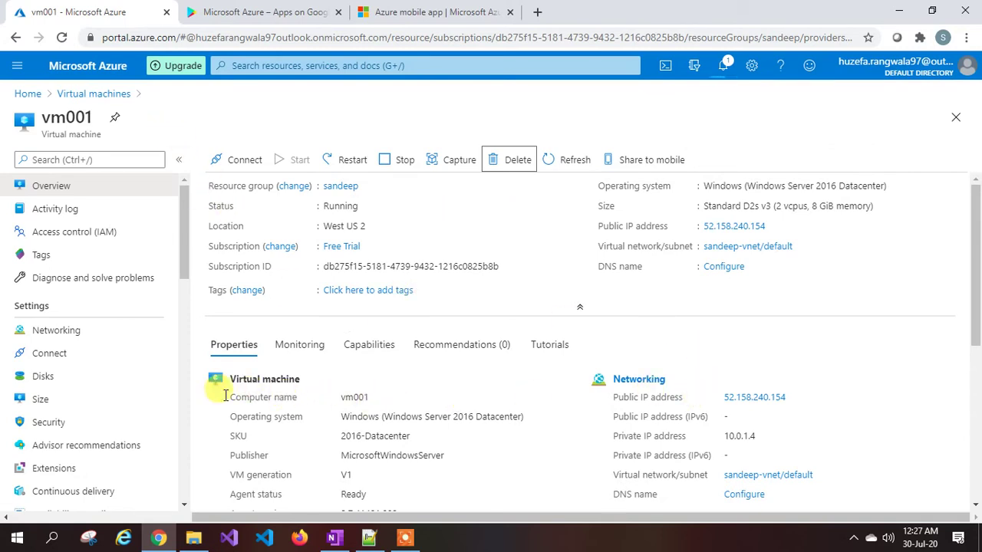
Check vm001's networking settings and overview, and review the portal notifications for the status of its deletion
click(80, 336)
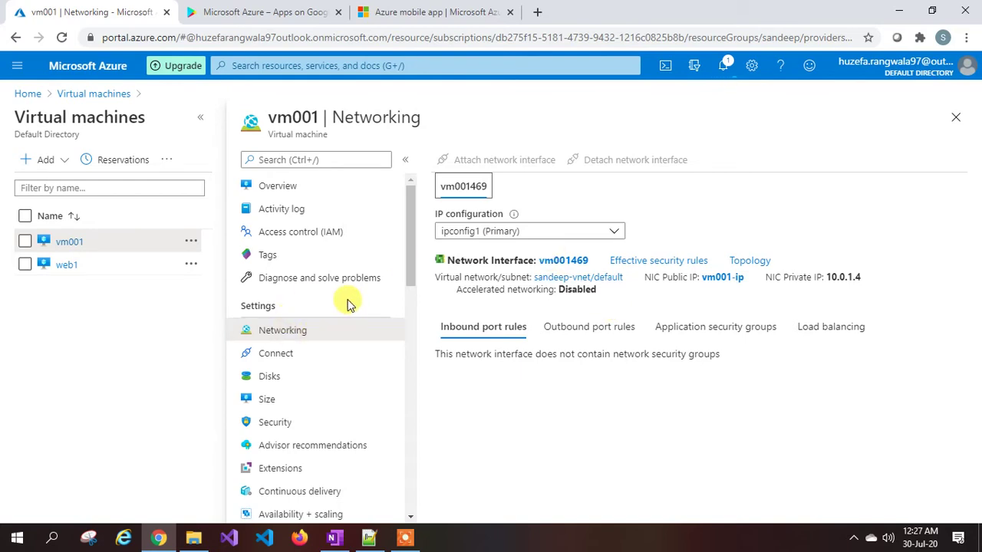
click(305, 190)
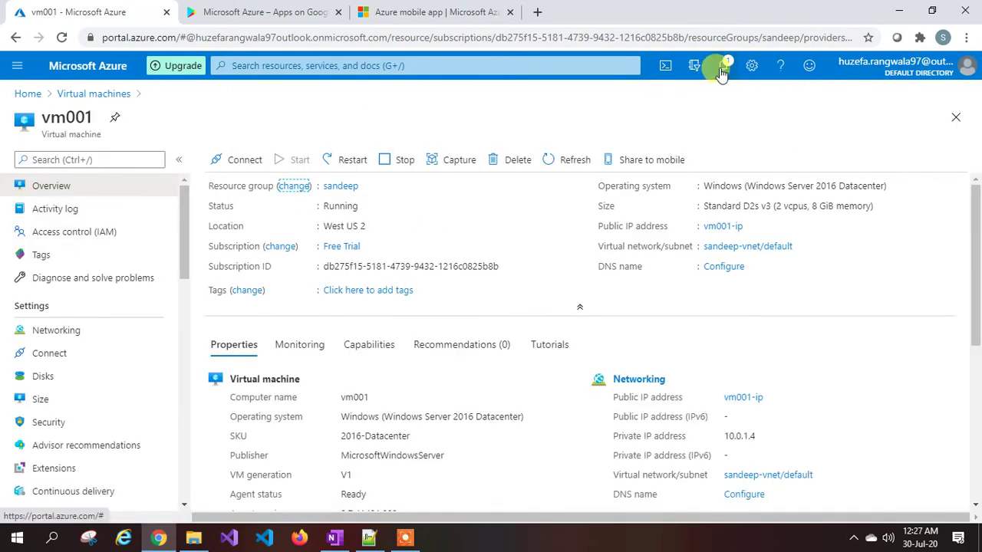
click(721, 69)
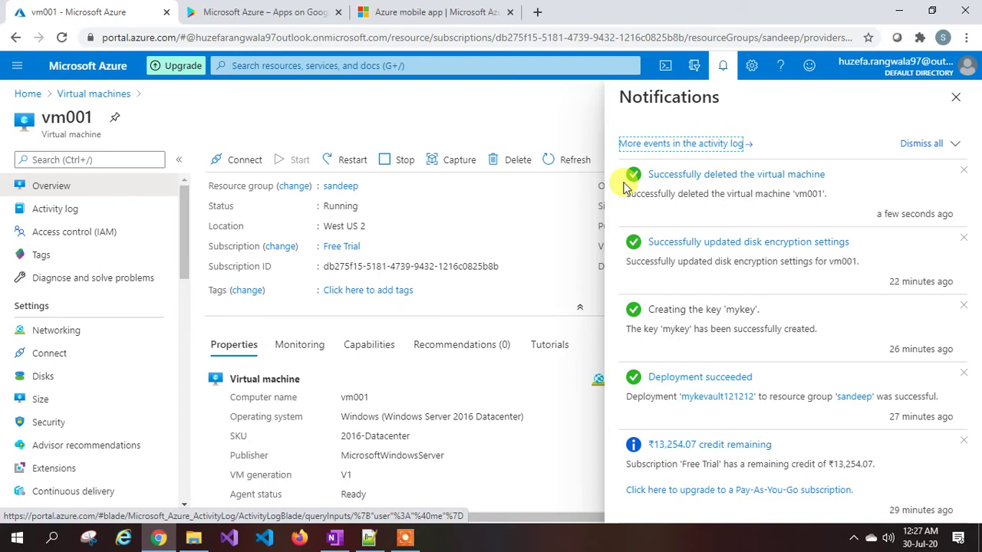
click(955, 96)
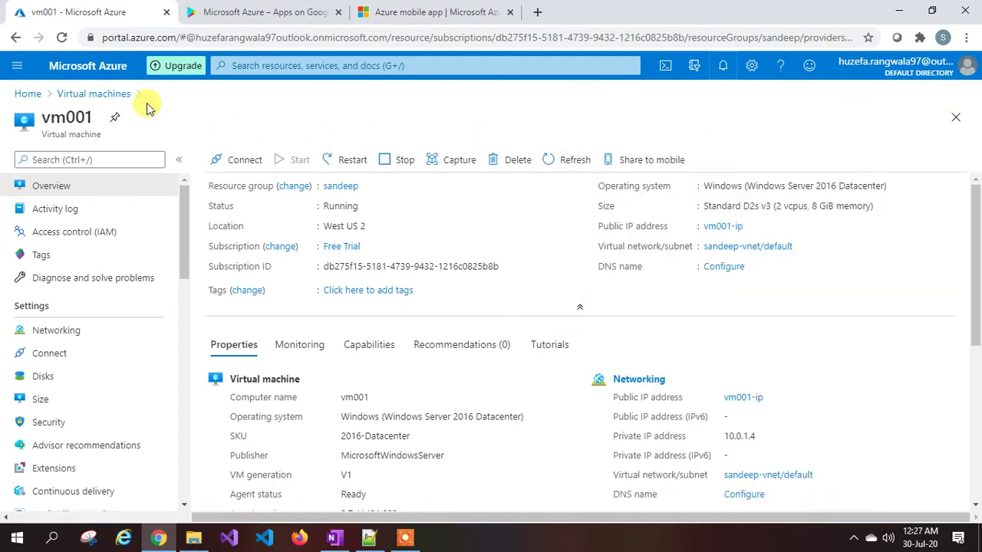
Return to the list of all virtual machines and refresh it repeatedly to check whether vm001 is still listed
click(74, 94)
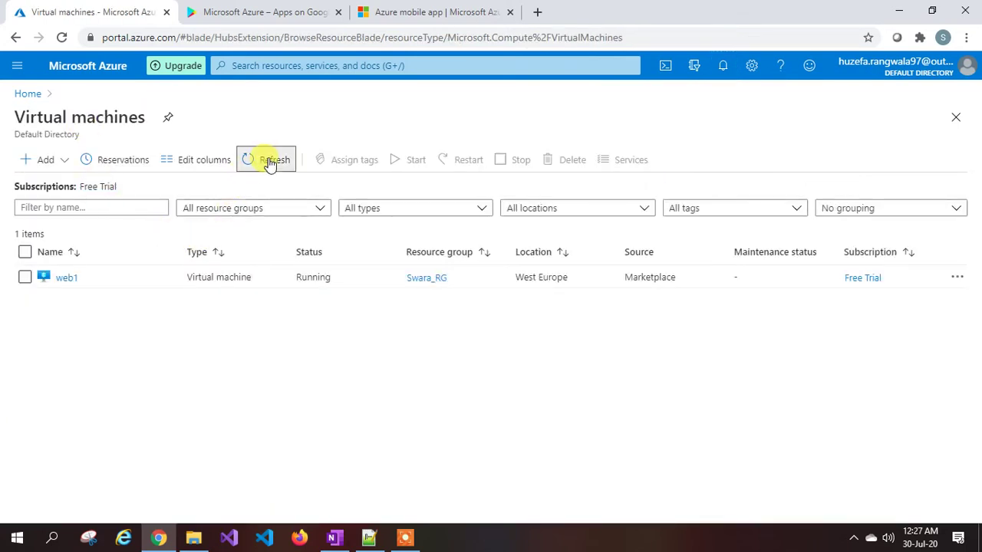
click(270, 162)
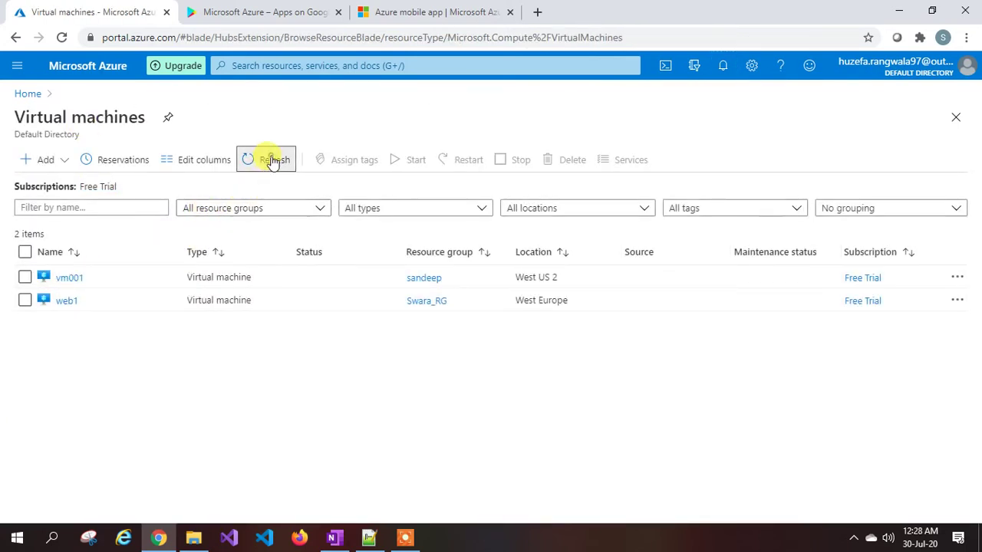
click(273, 161)
click(274, 160)
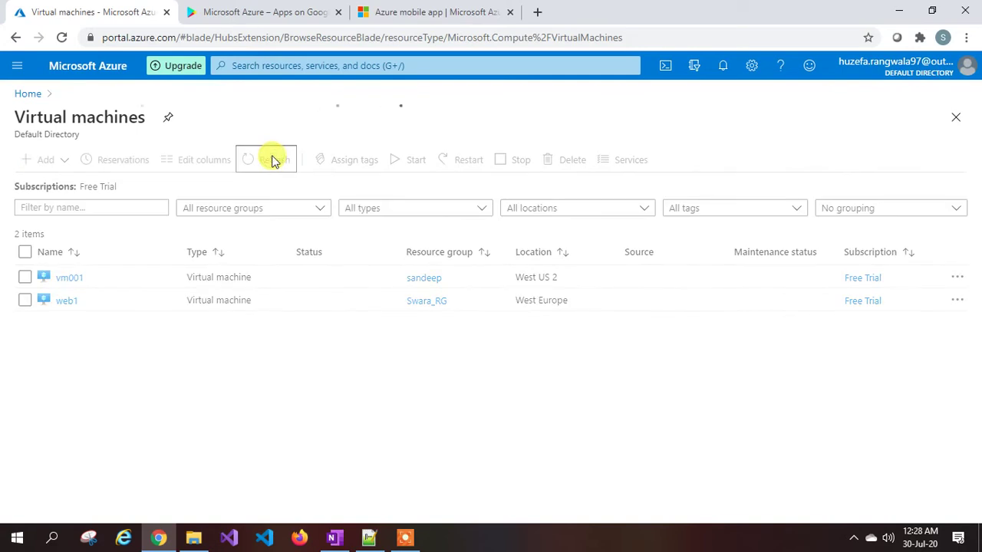
click(272, 163)
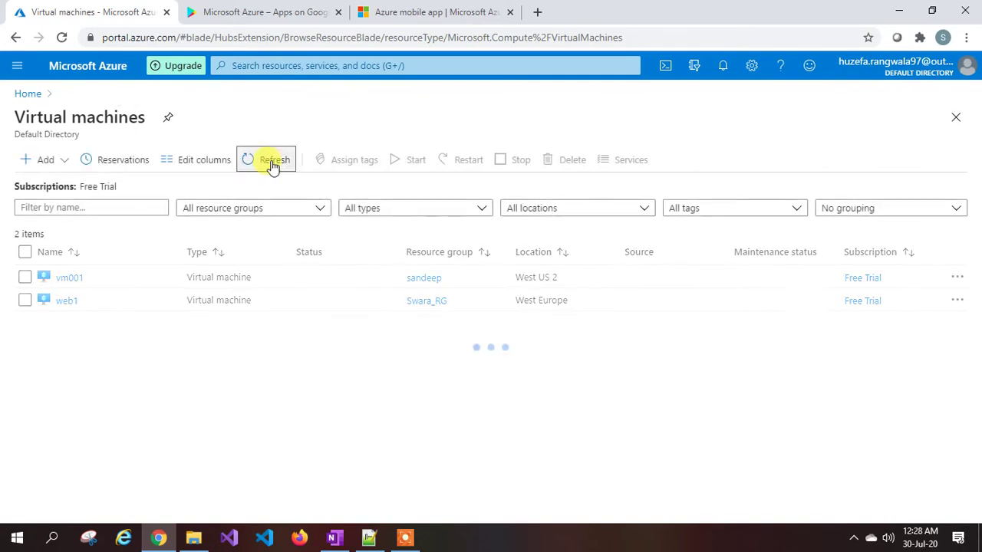
click(62, 37)
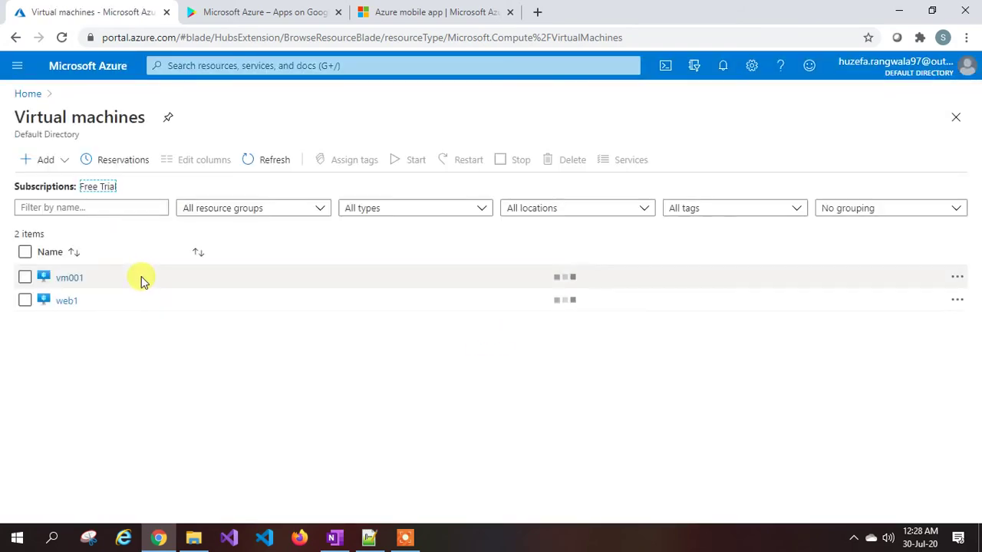
click(265, 163)
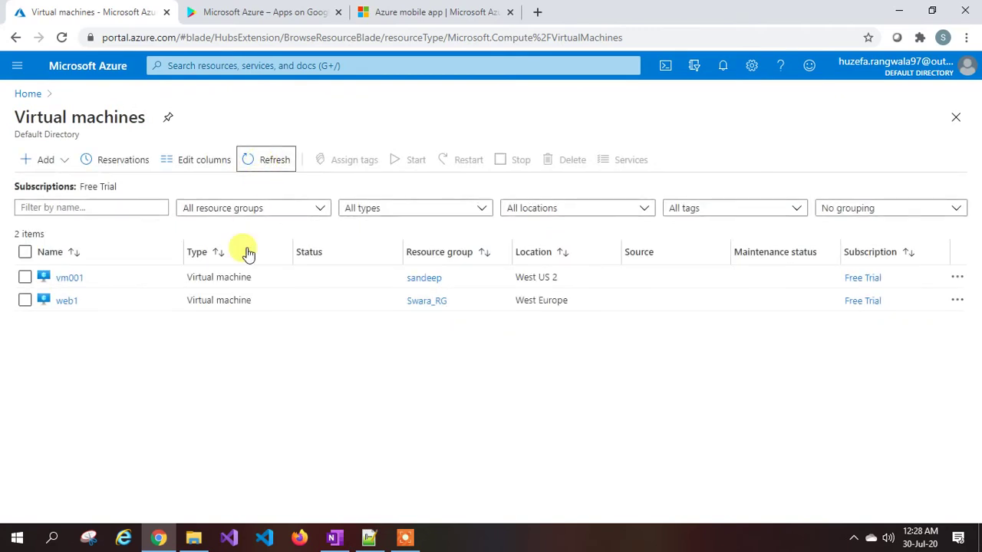
click(265, 159)
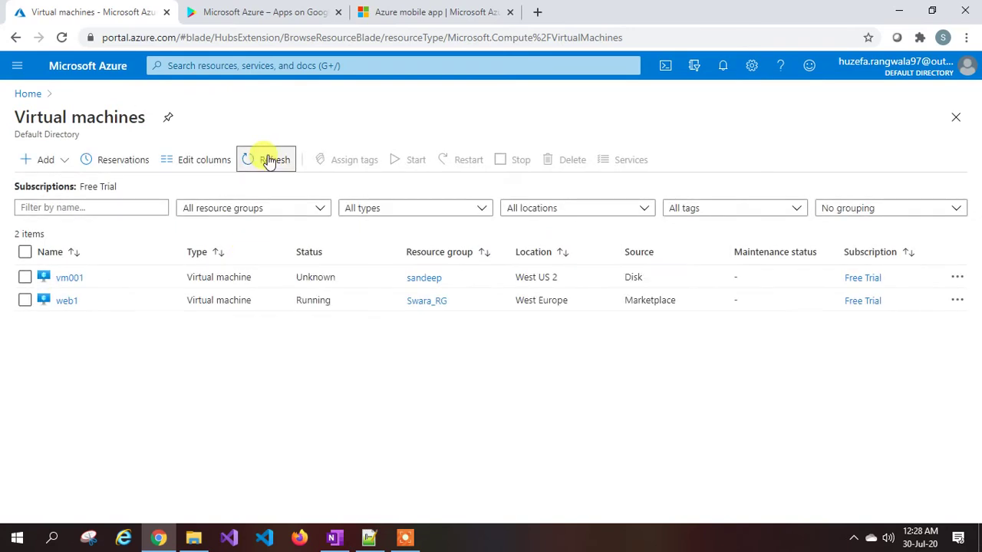
click(269, 161)
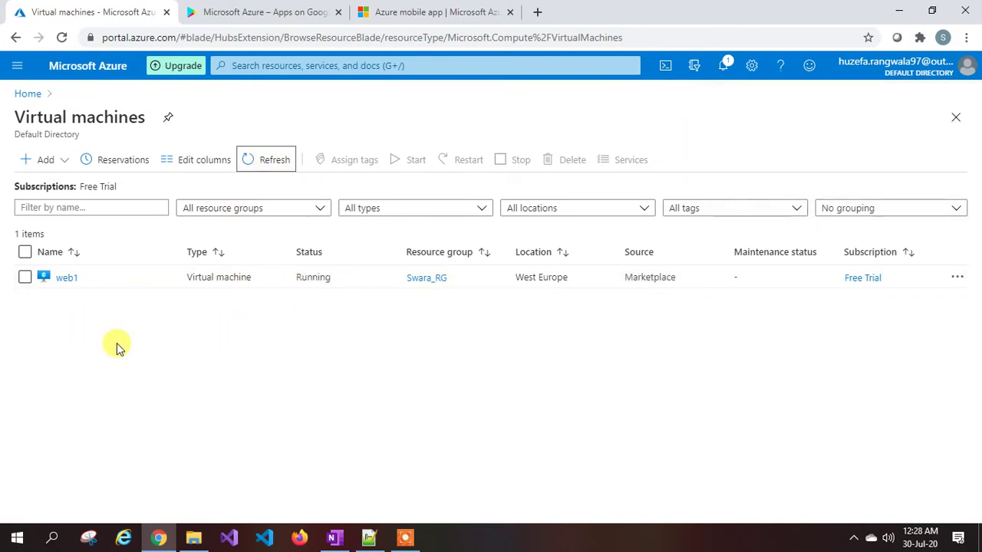
Go to the resource groups and open the West US 2 group that contained vm001
click(18, 69)
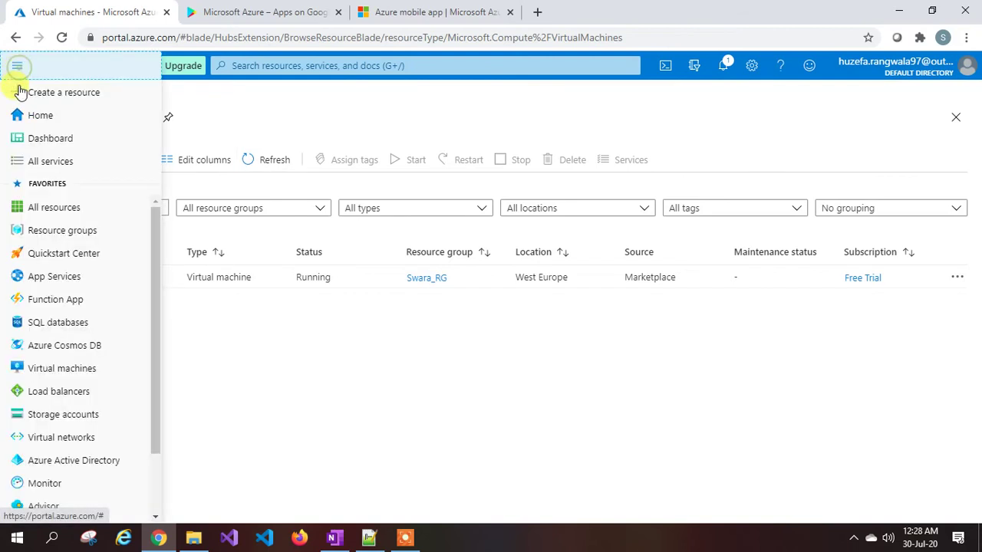
click(65, 230)
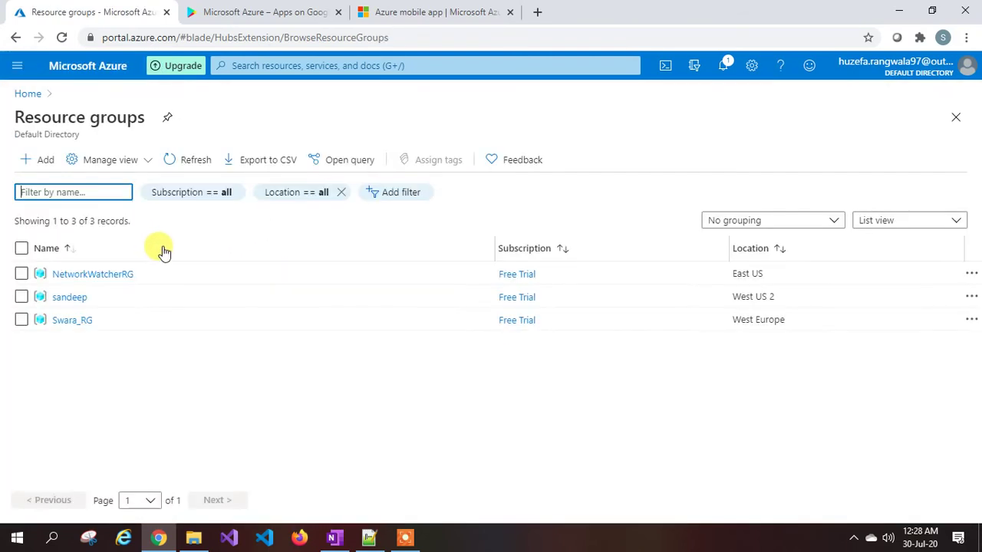
click(73, 299)
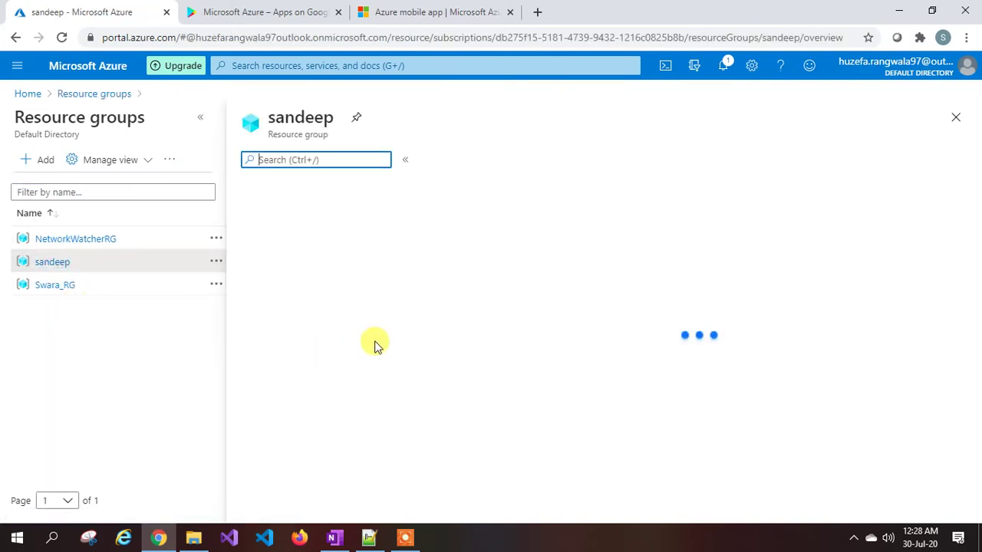
Examine the resources left in the resource group, including the virtual network, public IP address, network interface and disk
scroll(545, 434, down, 2)
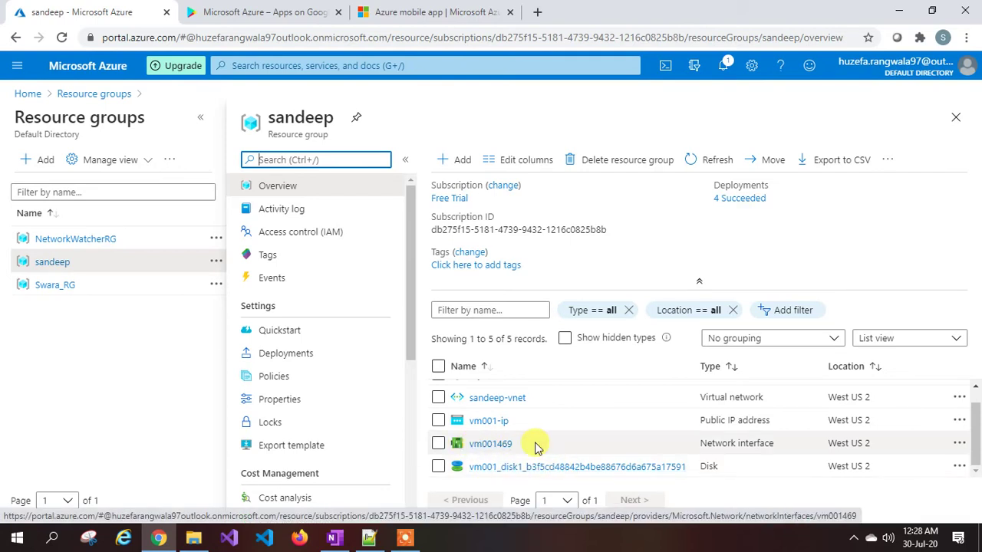
drag(766, 420, 700, 419)
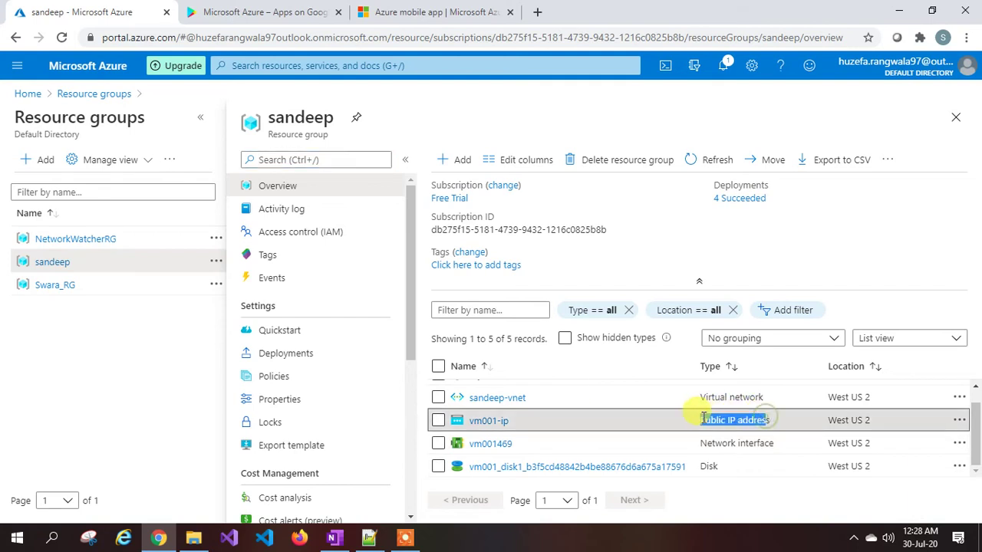
scroll(767, 418, up, 1)
drag(775, 421, 598, 424)
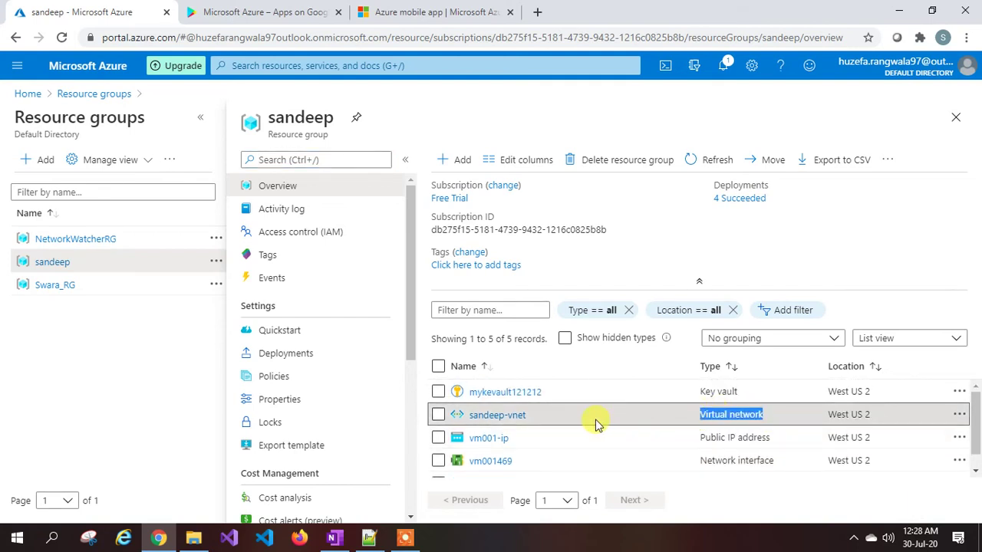
scroll(598, 424, down, 1)
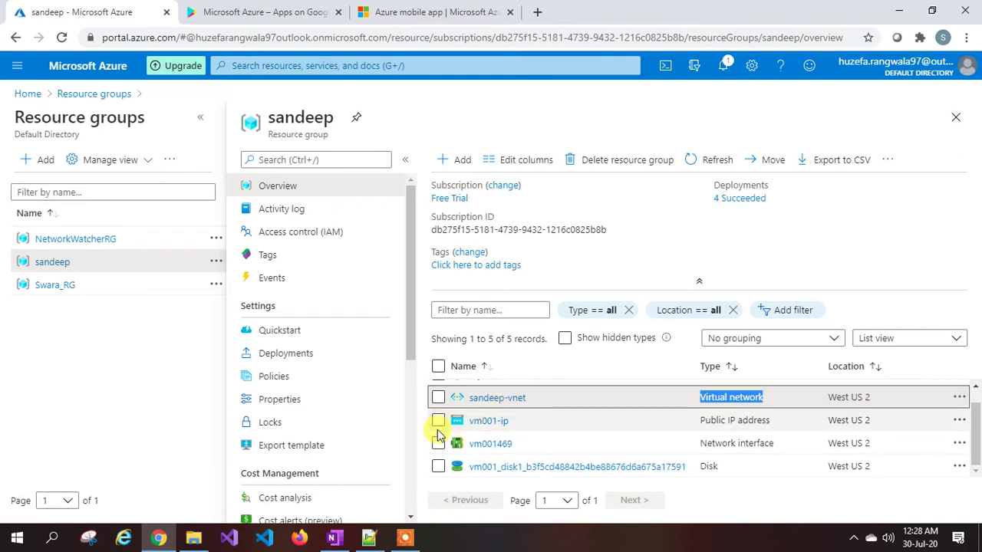
scroll(453, 433, up, 1)
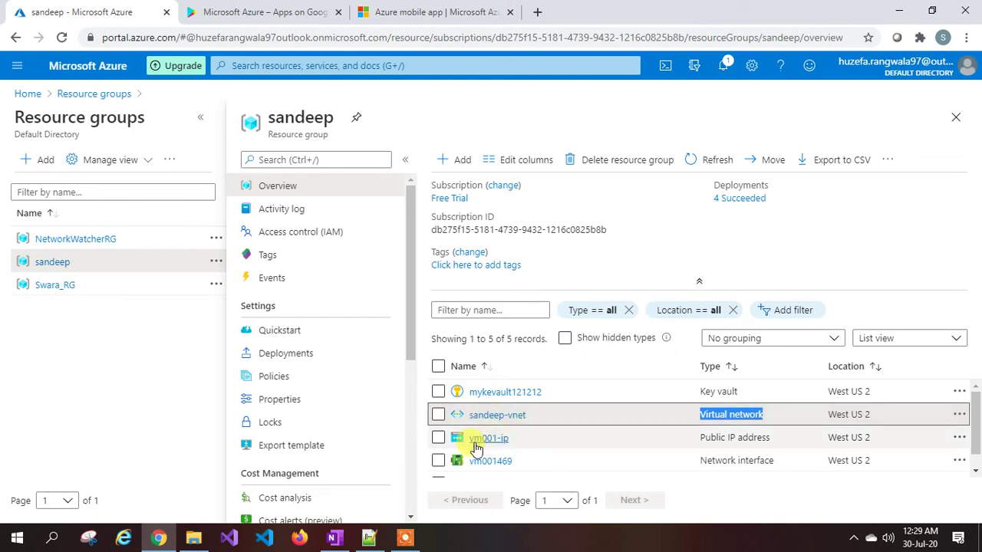
scroll(537, 438, down, 1)
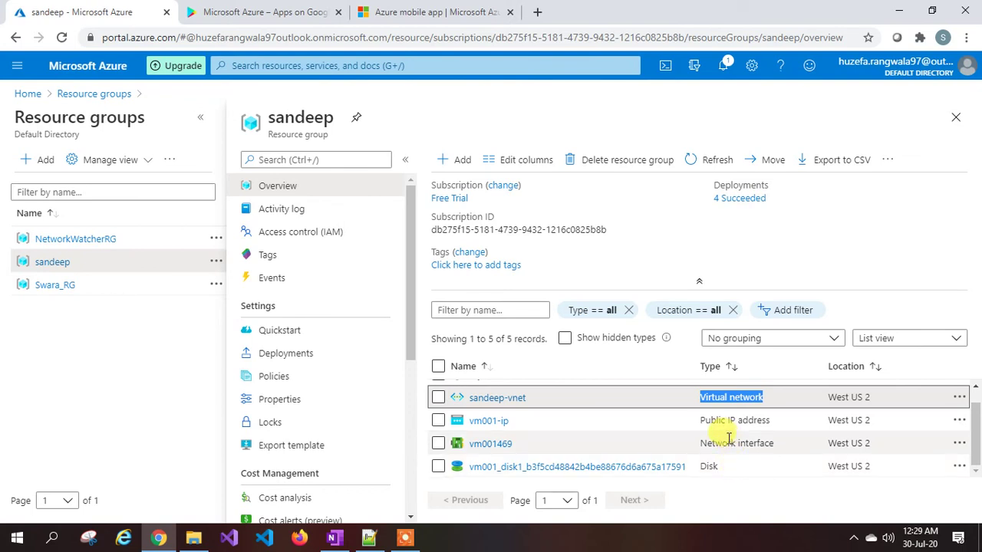
scroll(725, 439, up, 1)
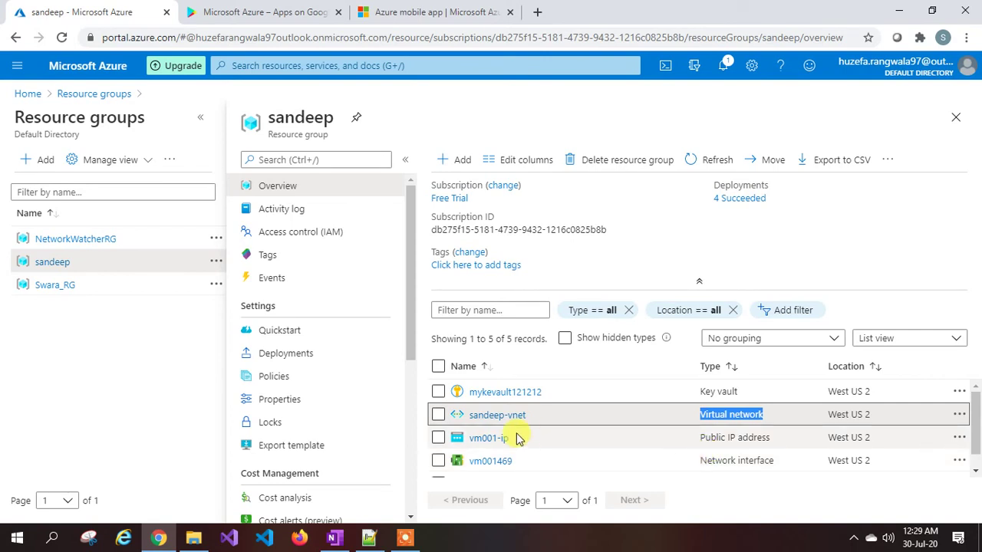
scroll(750, 434, down, 1)
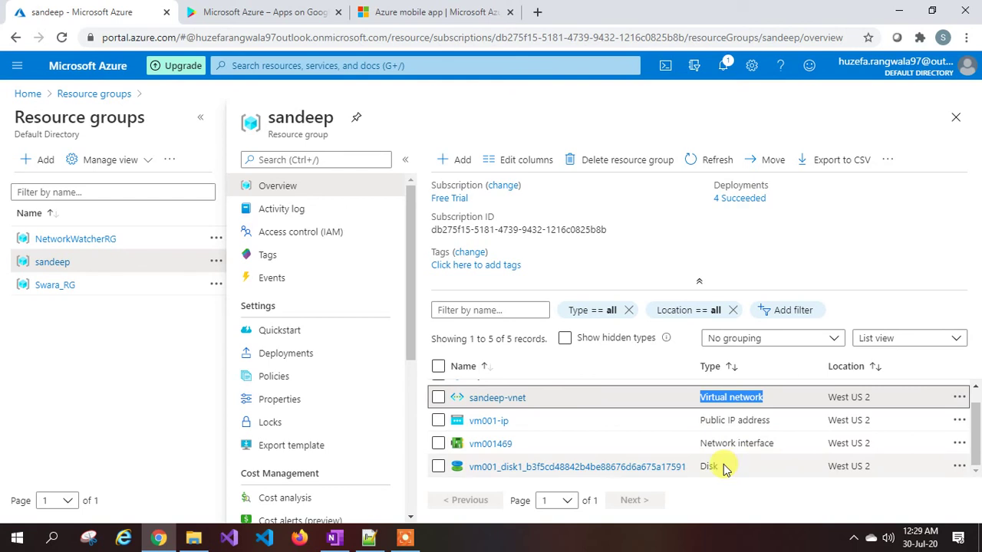
scroll(725, 467, up, 1)
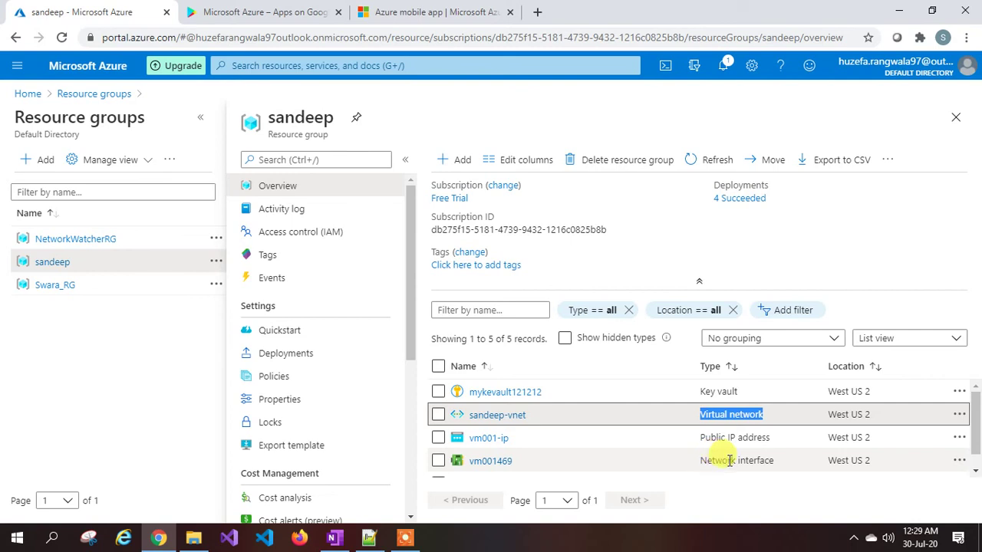
click(628, 208)
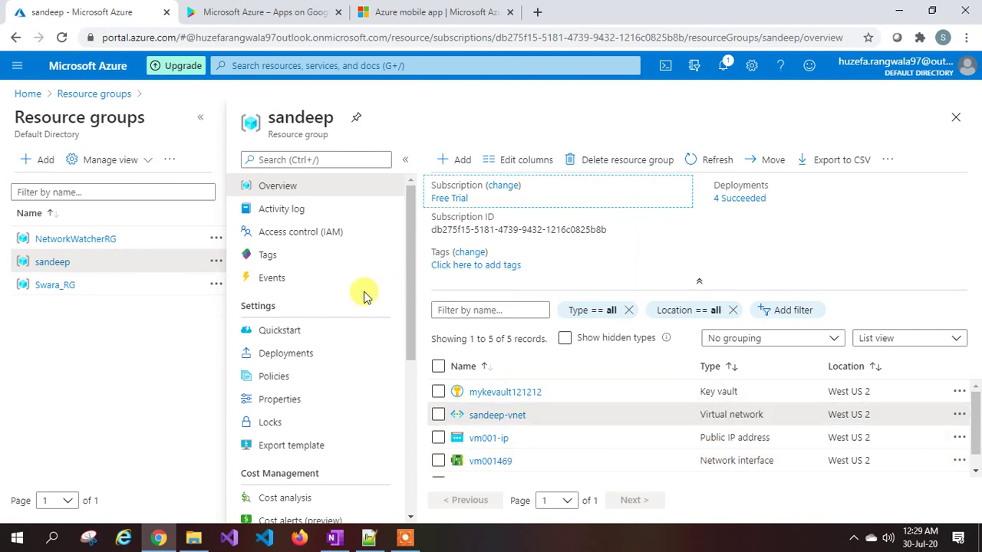